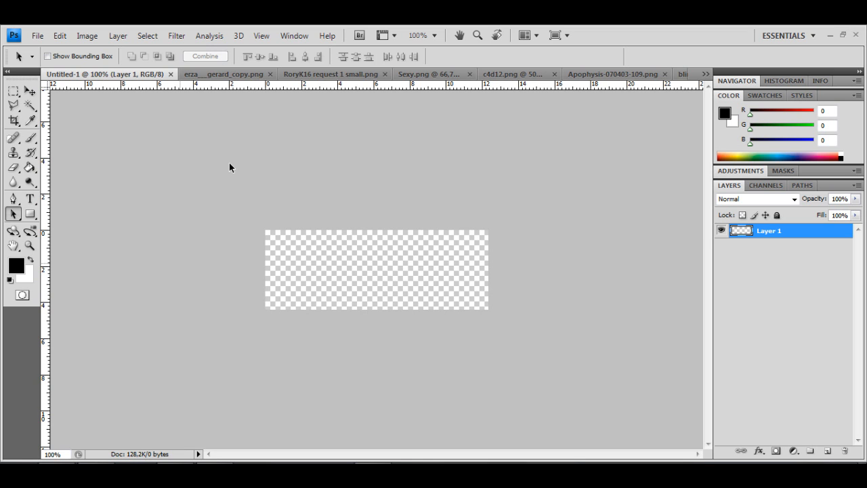
# - Look through the open source images, from erza__gerard_copy.png to blinxrender7.png
pyautogui.click(224, 75)
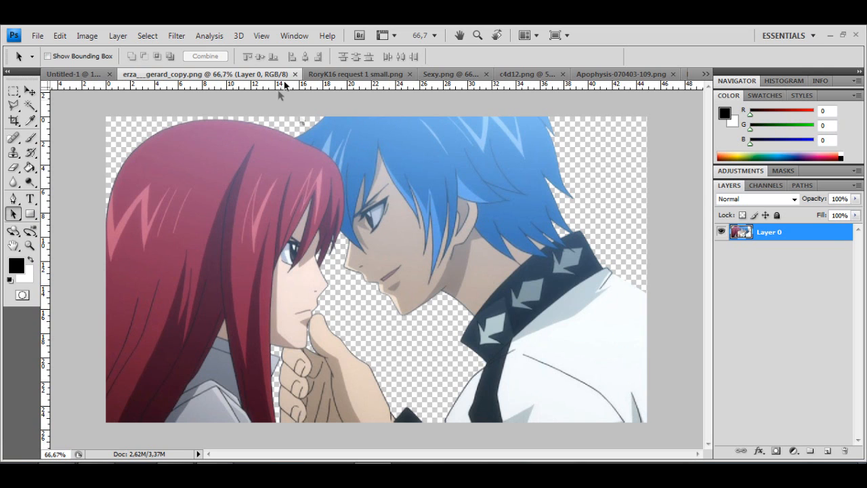
pyautogui.click(314, 75)
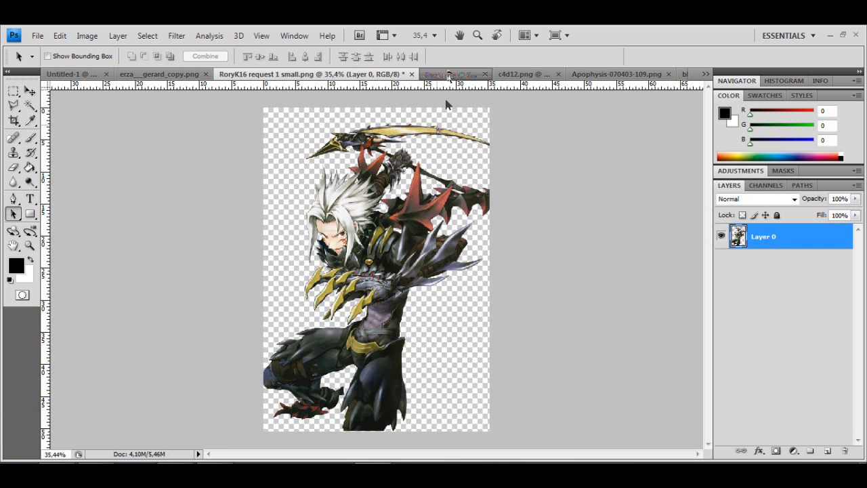
pyautogui.click(449, 74)
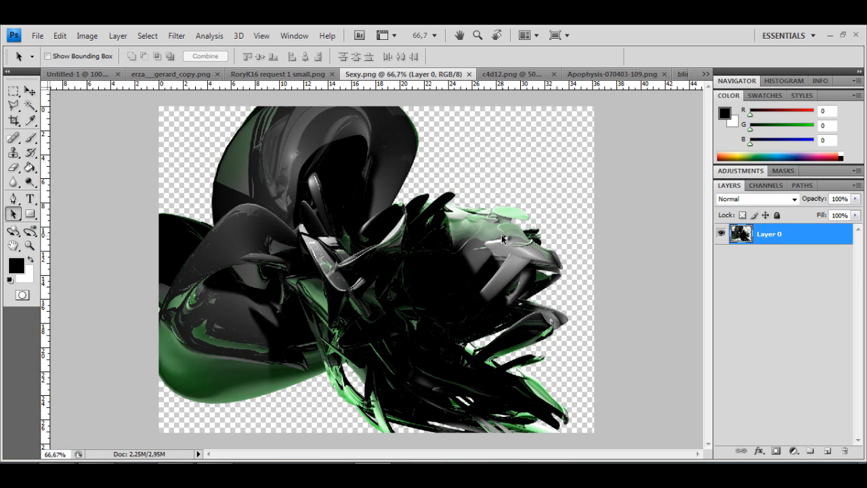
pyautogui.click(505, 74)
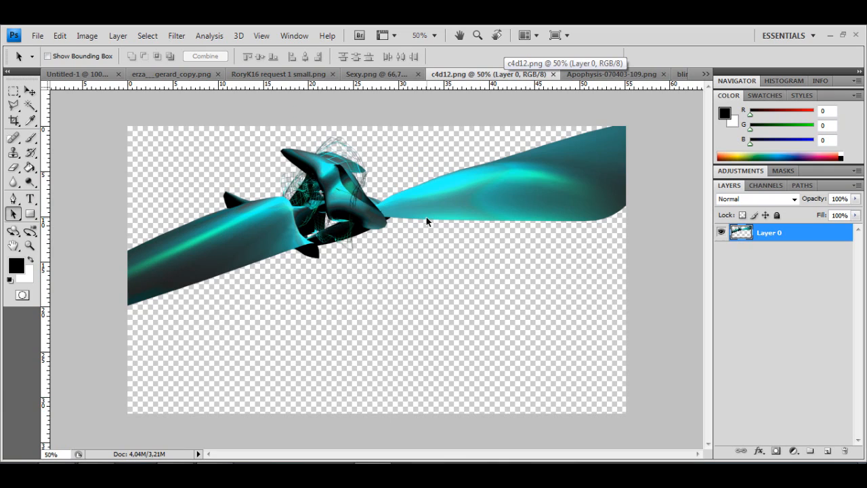
pyautogui.click(606, 73)
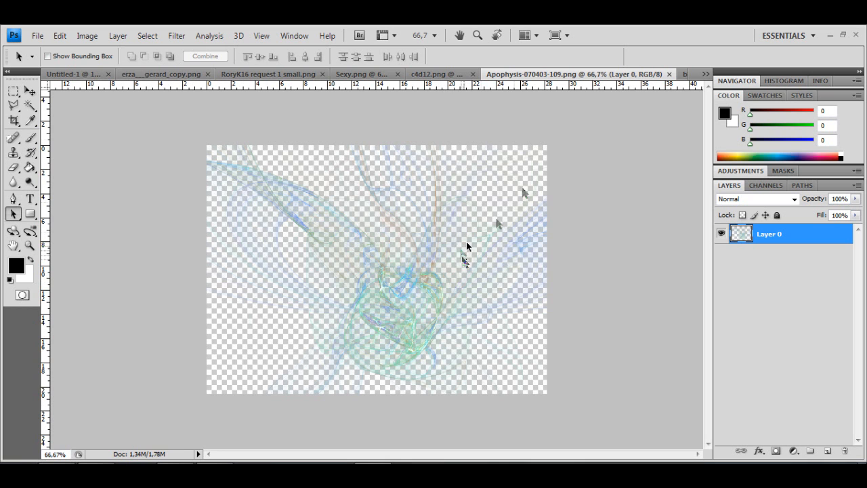
pyautogui.click(685, 73)
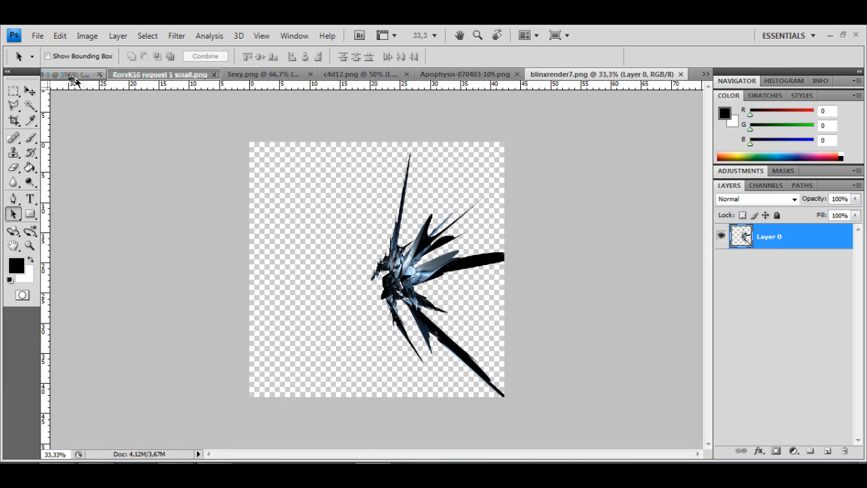
# - Fill Layer 1 of the untitled document with white and add a new empty layer above it
pyautogui.click(73, 76)
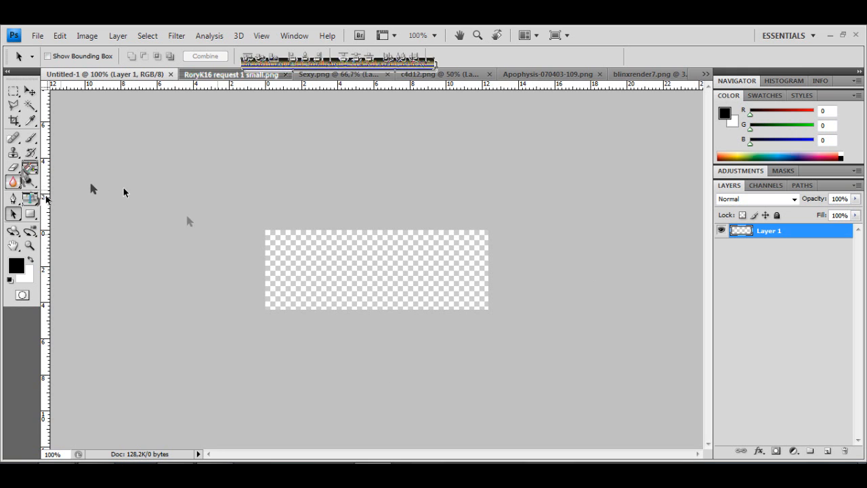
pyautogui.click(30, 167)
pyautogui.click(30, 260)
pyautogui.click(332, 292)
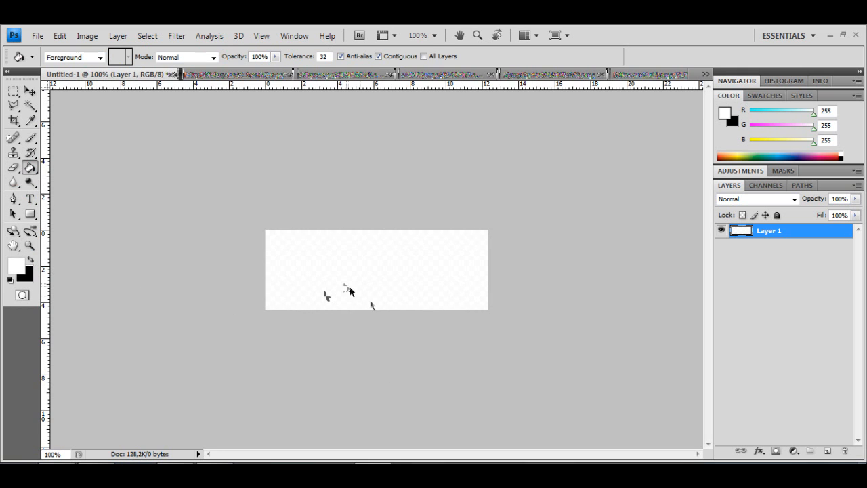
pyautogui.click(827, 450)
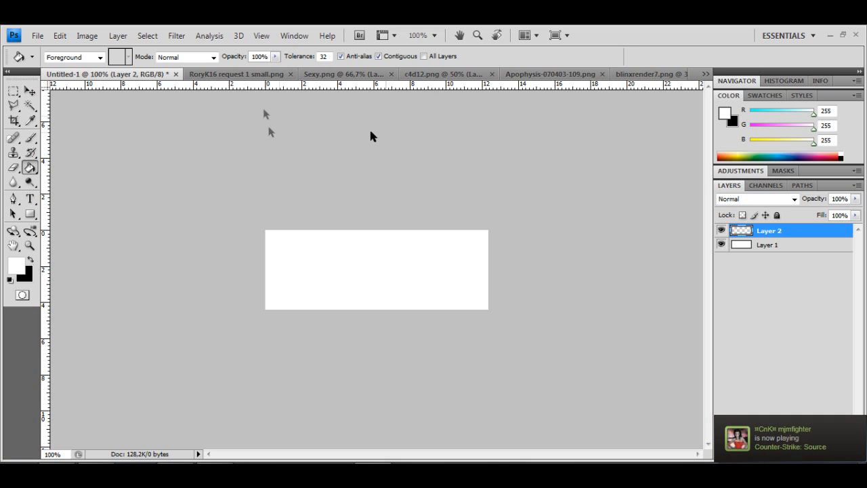
# - Switch to Sexy.png and choose the 165 px splatter brush tip for the Brush tool
pyautogui.click(458, 75)
pyautogui.click(303, 74)
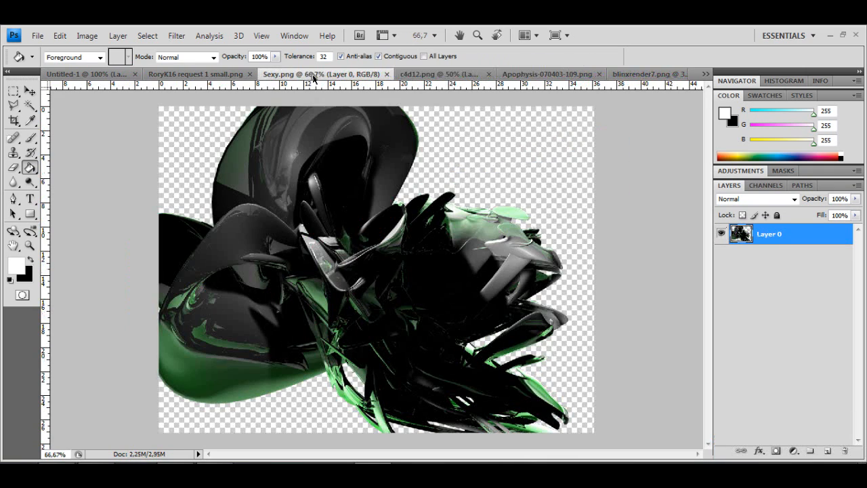
pyautogui.click(29, 138)
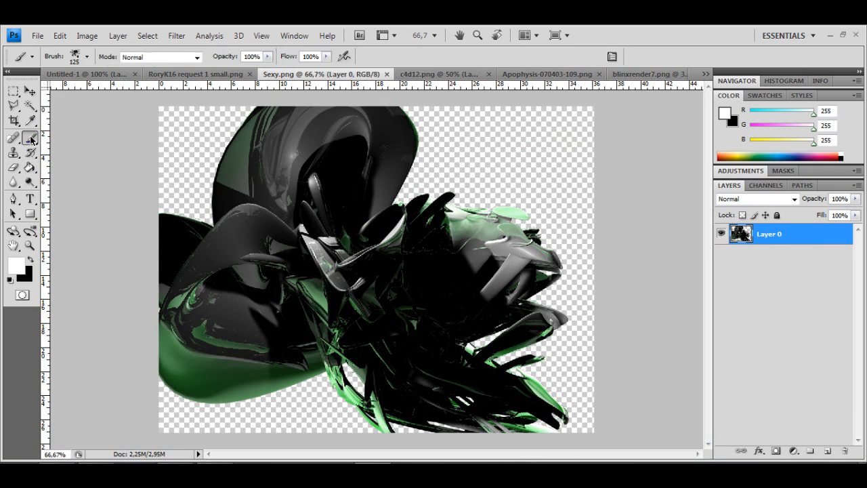
pyautogui.rightClick(340, 225)
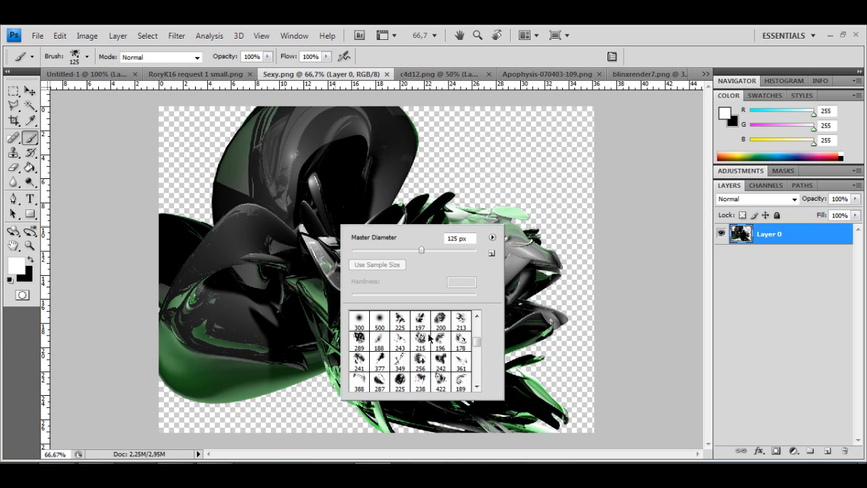
pyautogui.scroll(-4, 428, 337)
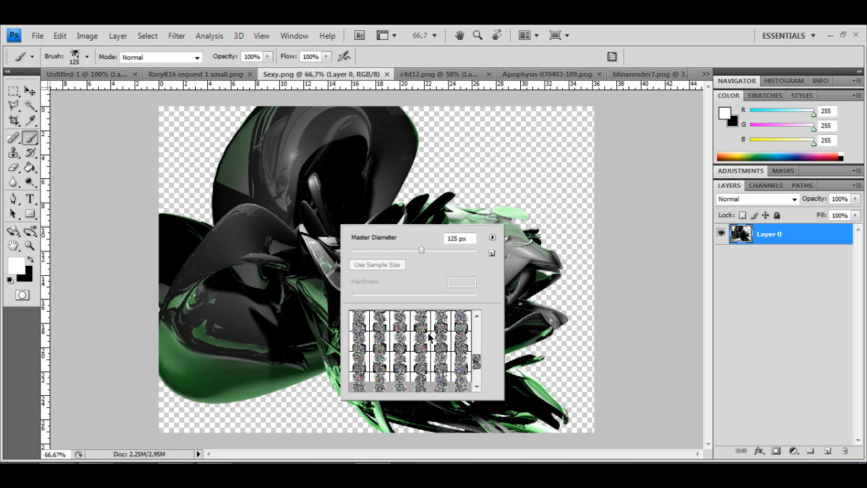
pyautogui.scroll(-6, 439, 348)
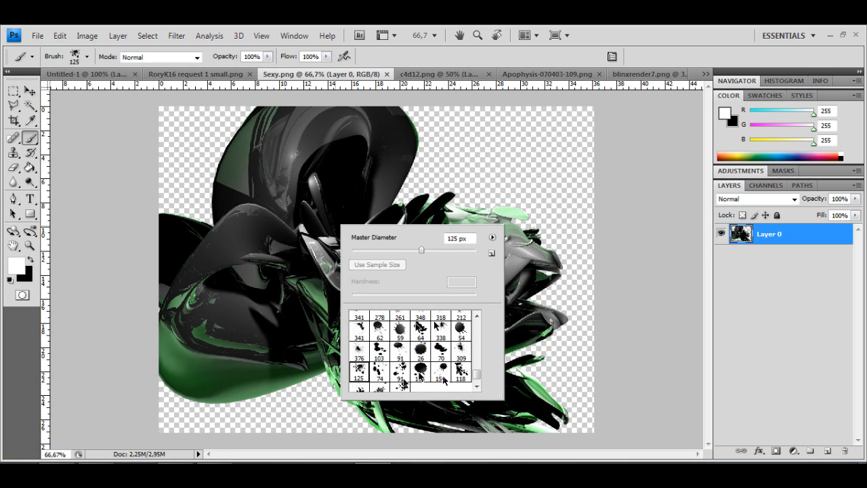
pyautogui.scroll(-1, 447, 388)
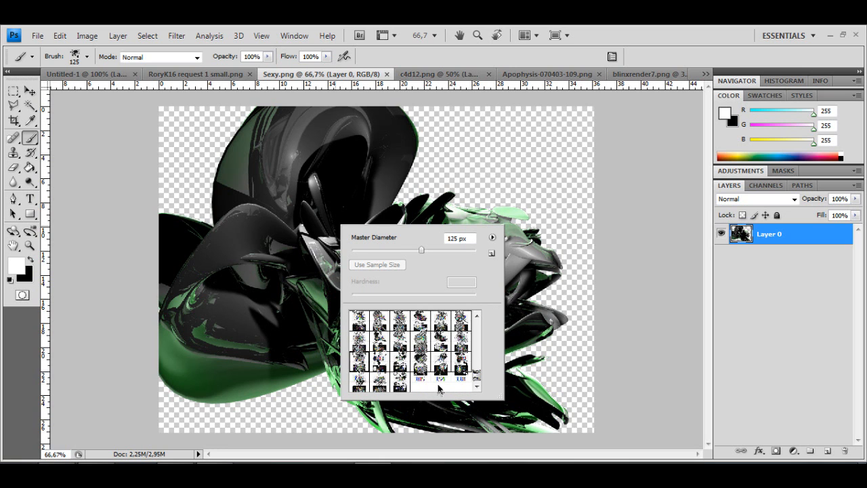
pyautogui.click(378, 382)
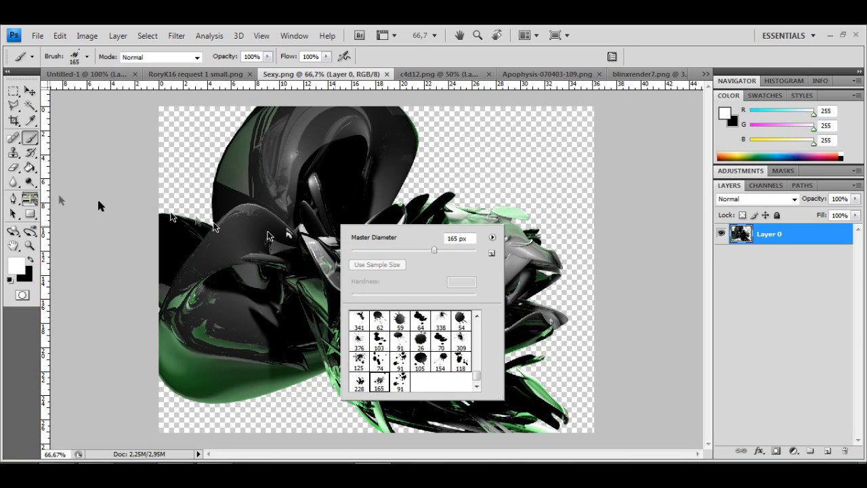
# - Clone Stamp the dark centre of the Sexy.png render onto the middle of the untitled banner with the 165 px splatter tip
pyautogui.click(13, 153)
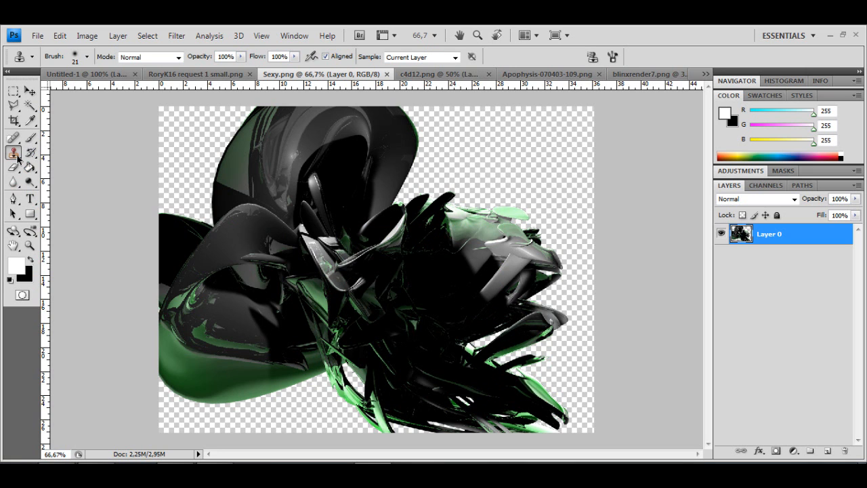
pyautogui.rightClick(384, 268)
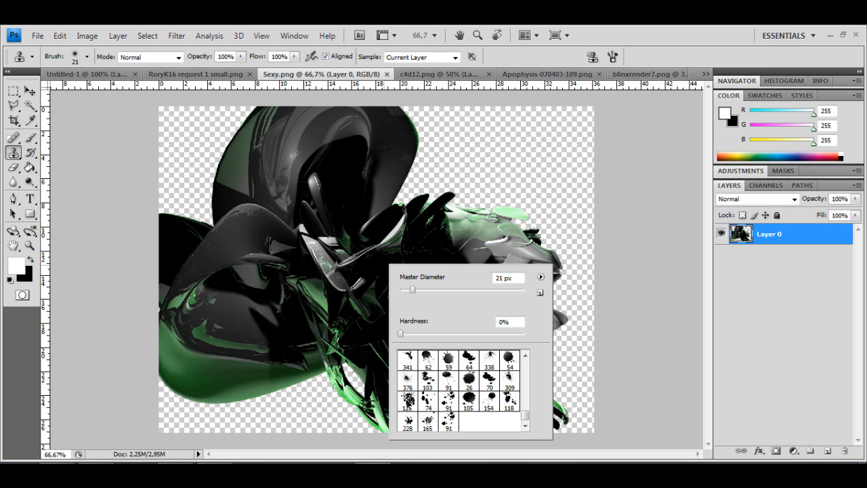
pyautogui.click(434, 421)
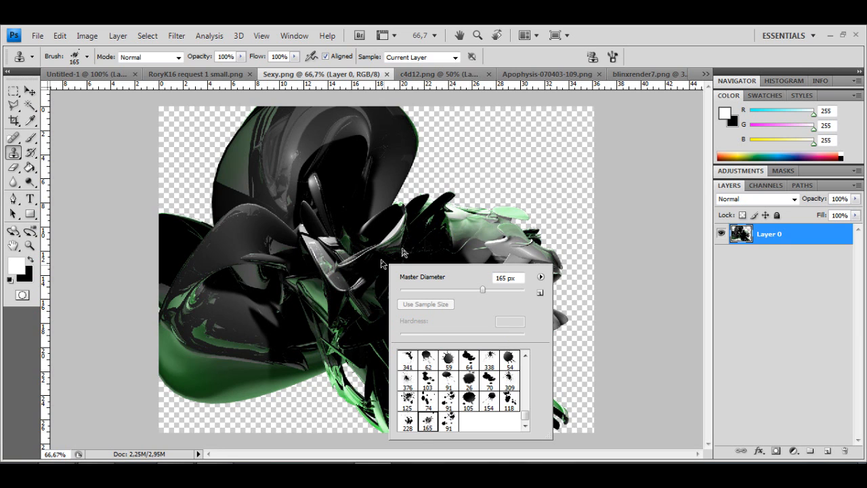
pyautogui.click(355, 293)
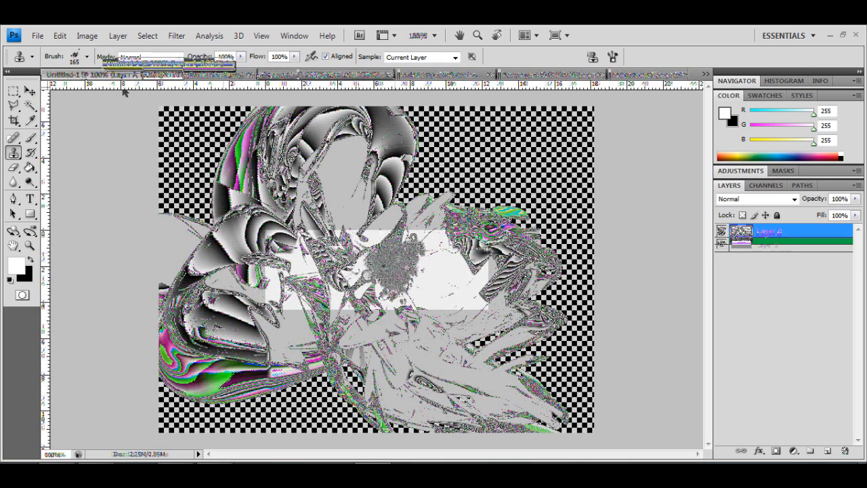
pyautogui.click(102, 73)
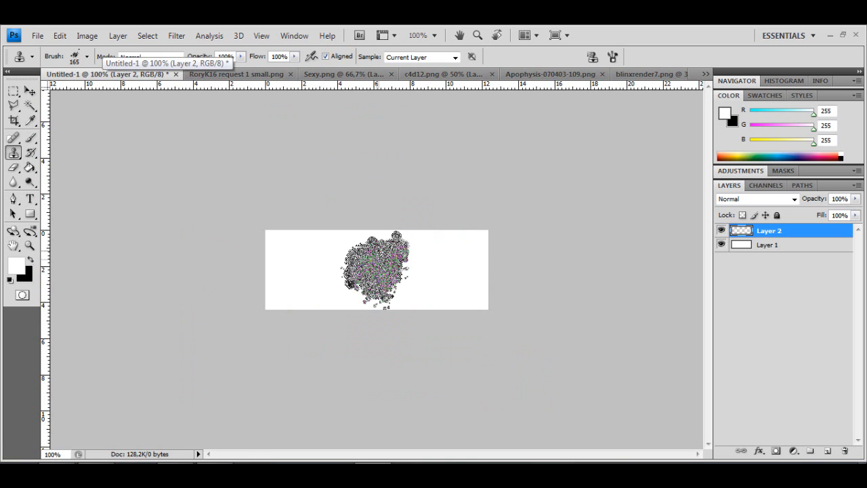
pyautogui.click(381, 255)
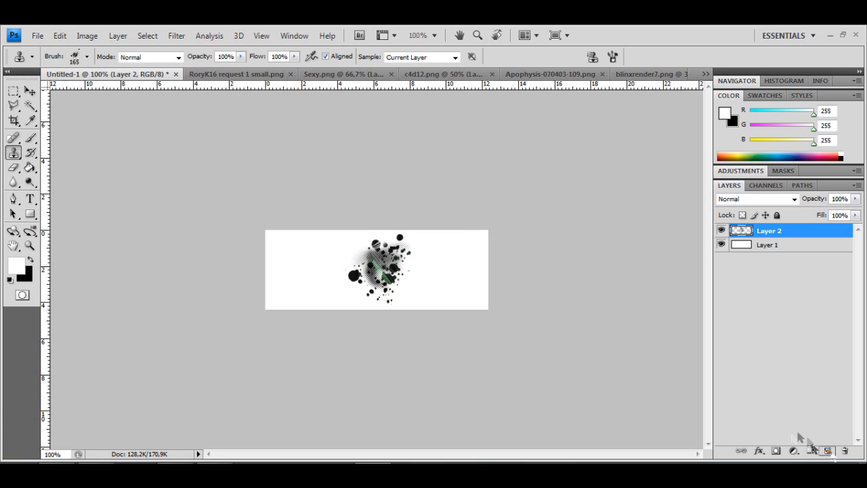
# - Add another layer to the banner and sample the core of the c4d12.png render using the Clone Stamp's 125 px splatter tip
pyautogui.click(828, 451)
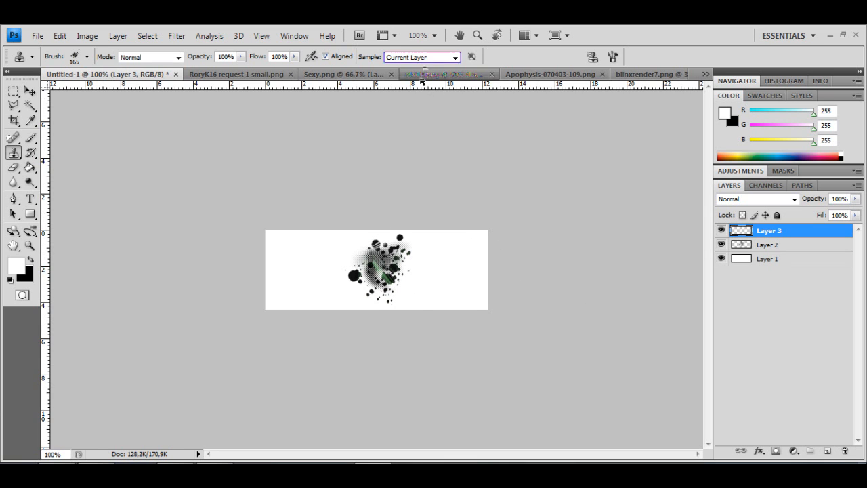
pyautogui.click(421, 75)
pyautogui.rightClick(325, 203)
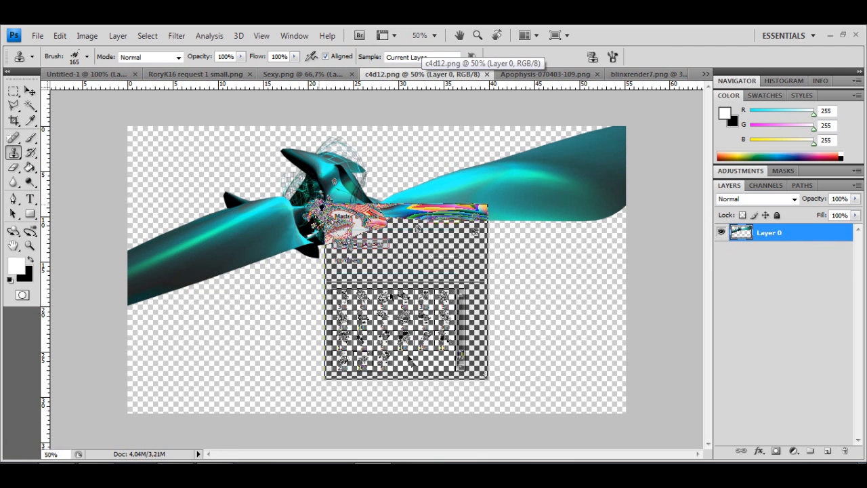
pyautogui.click(444, 341)
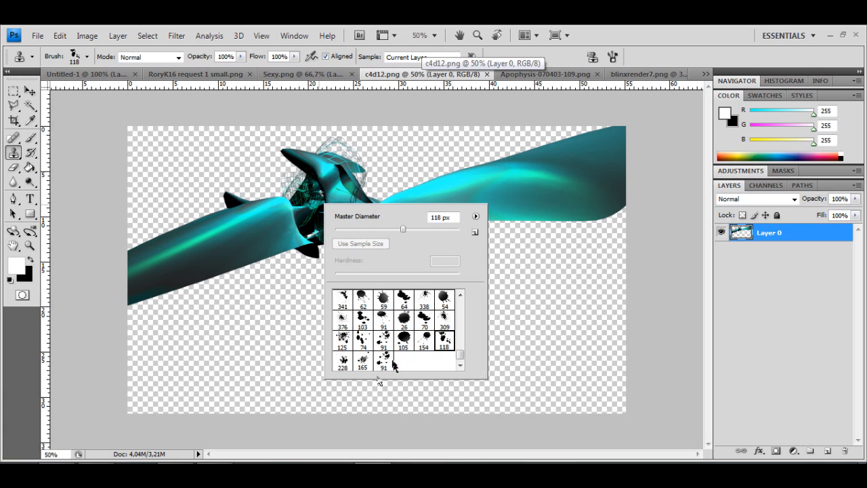
pyautogui.click(342, 339)
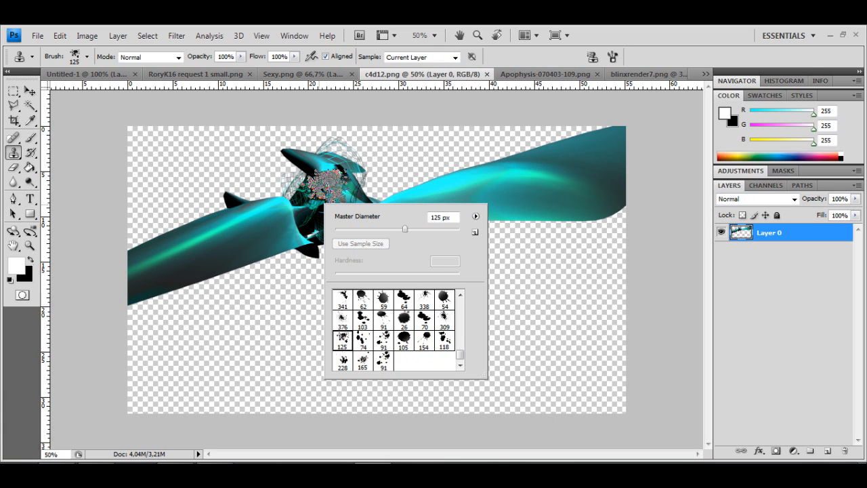
pyautogui.click(323, 192)
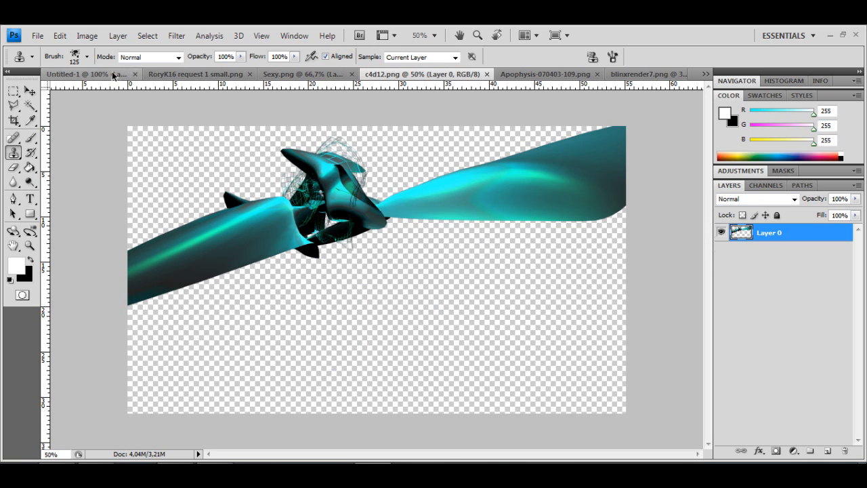
# - Stamp the sampled teal texture to the left of the banner's dark splatter and move it slightly further left
pyautogui.click(113, 75)
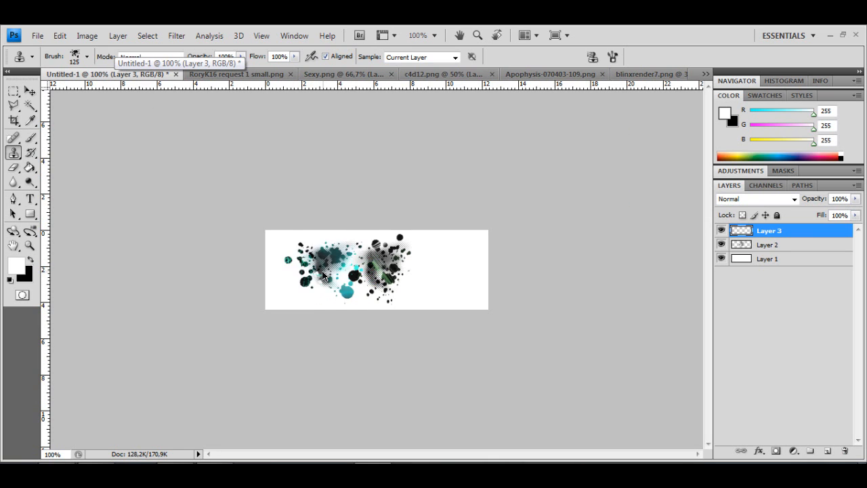
pyautogui.click(444, 290)
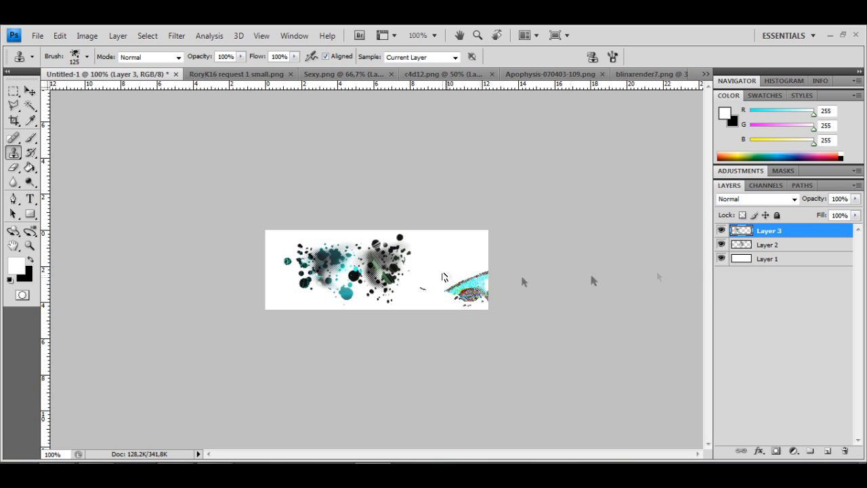
pyautogui.click(30, 92)
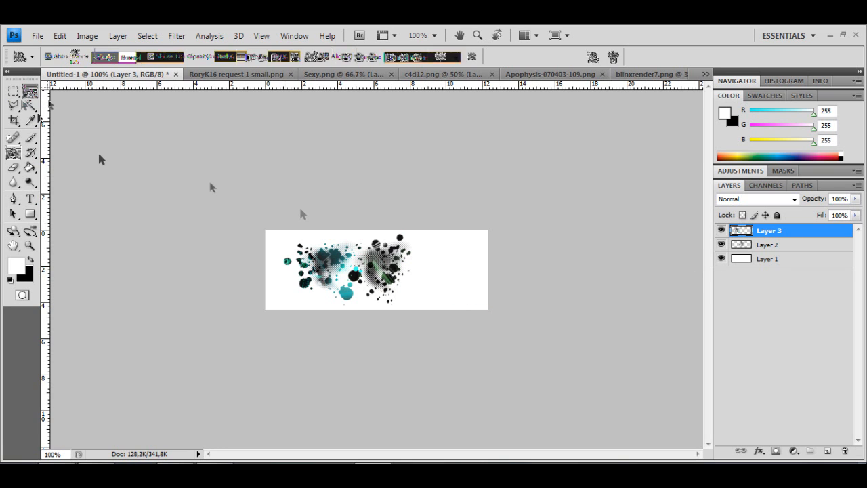
pyautogui.moveTo(319, 258); pyautogui.dragTo(309, 262)
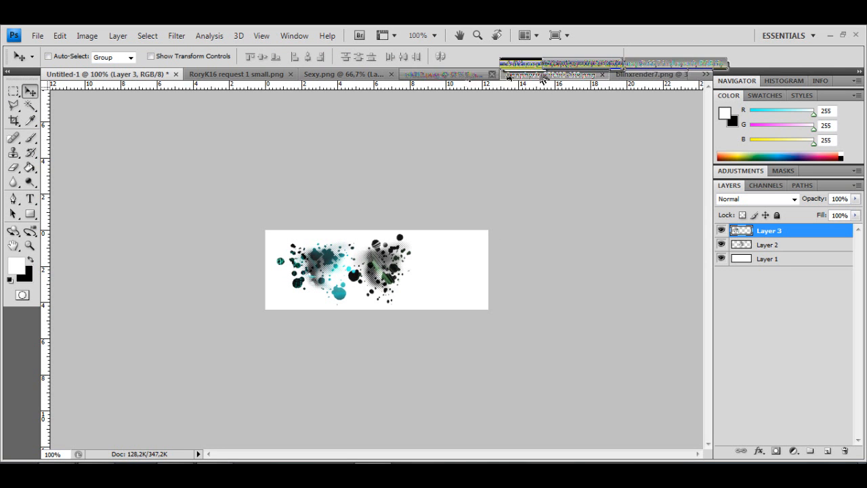
# - Switch to blinxrender7.png and choose the 309 px splatter brush tip for the Brush tool
pyautogui.click(650, 74)
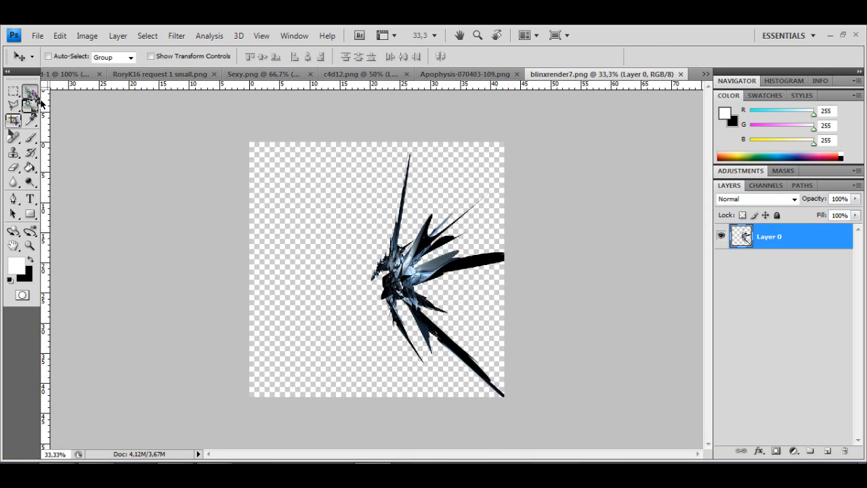
pyautogui.click(30, 137)
pyautogui.rightClick(386, 284)
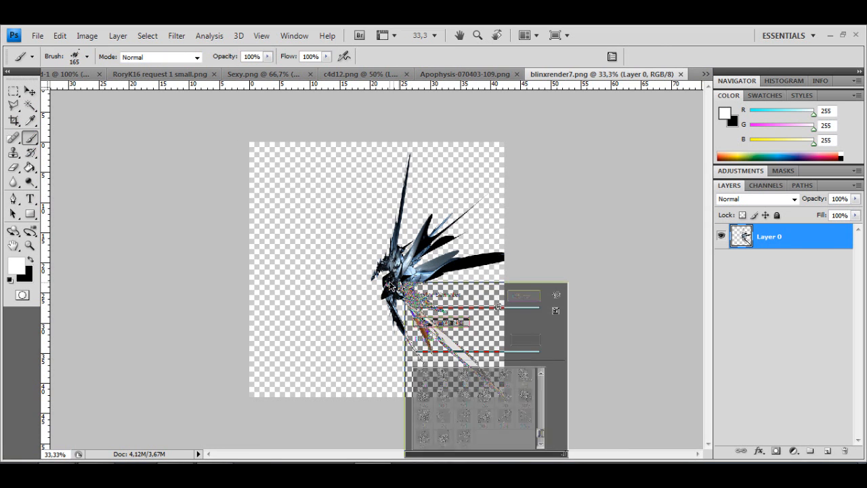
pyautogui.click(524, 398)
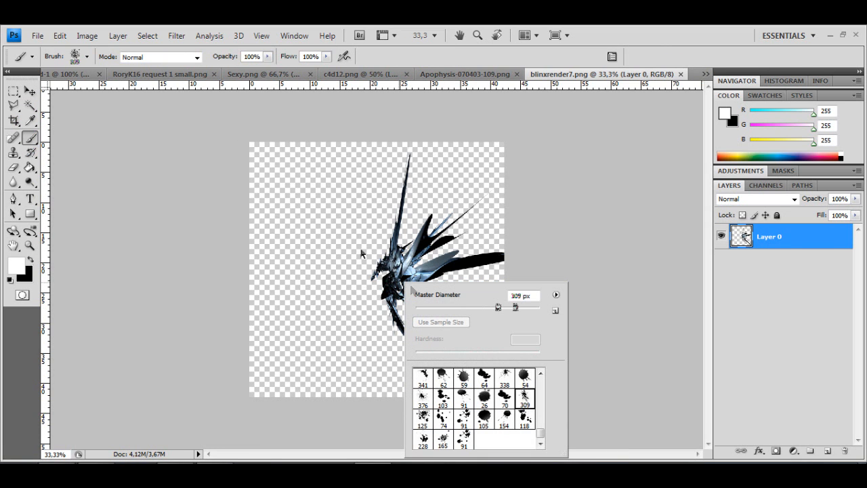
pyautogui.scroll(4, 387, 274)
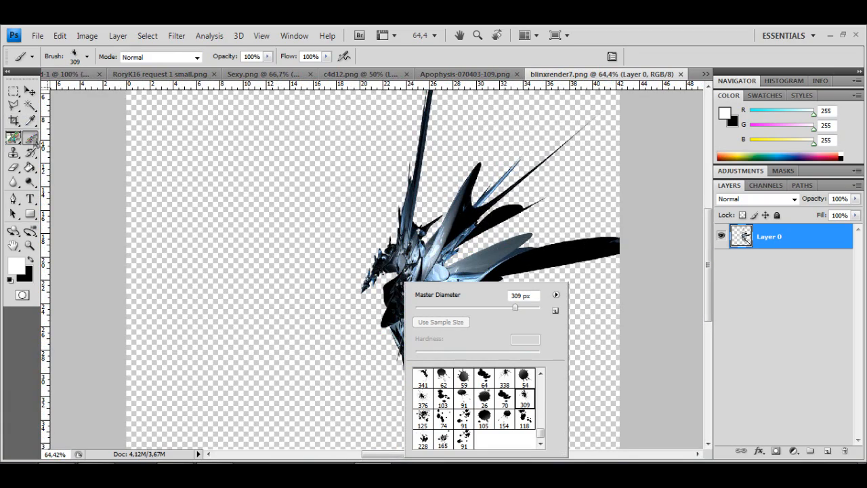
# - Sample the core of the blinxrender7.png render with the Clone Stamp's 309 px splatter tip and stamp it mid-banner on a new layer
pyautogui.click(14, 152)
pyautogui.rightClick(477, 262)
pyautogui.click(500, 400)
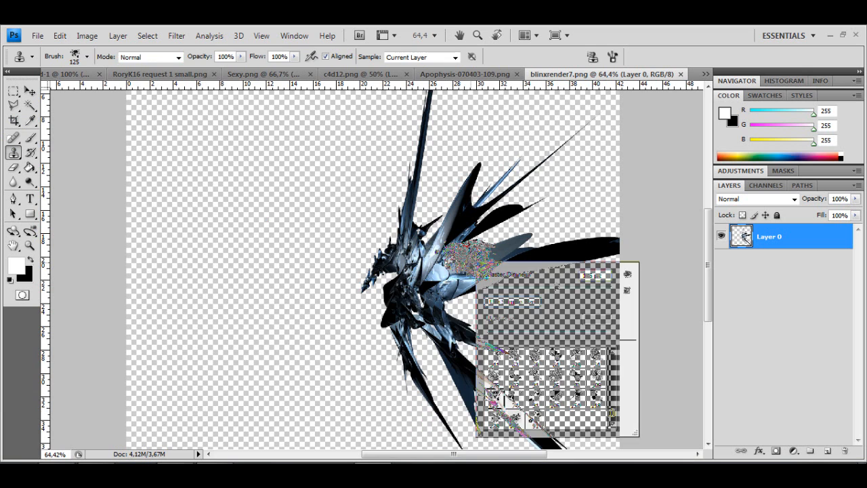
pyautogui.click(600, 378)
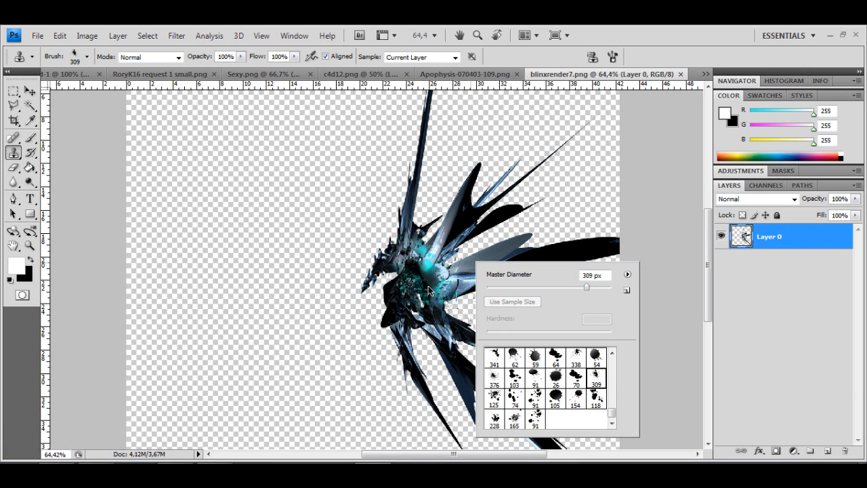
pyautogui.press('Return')
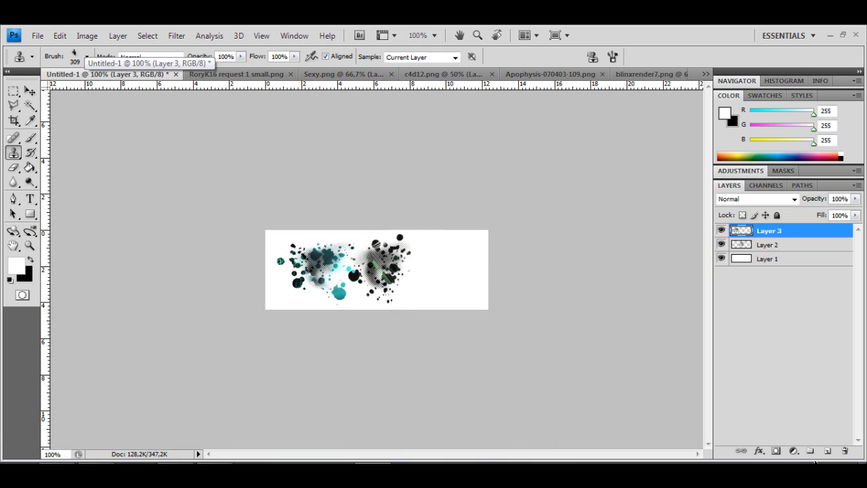
pyautogui.click(827, 451)
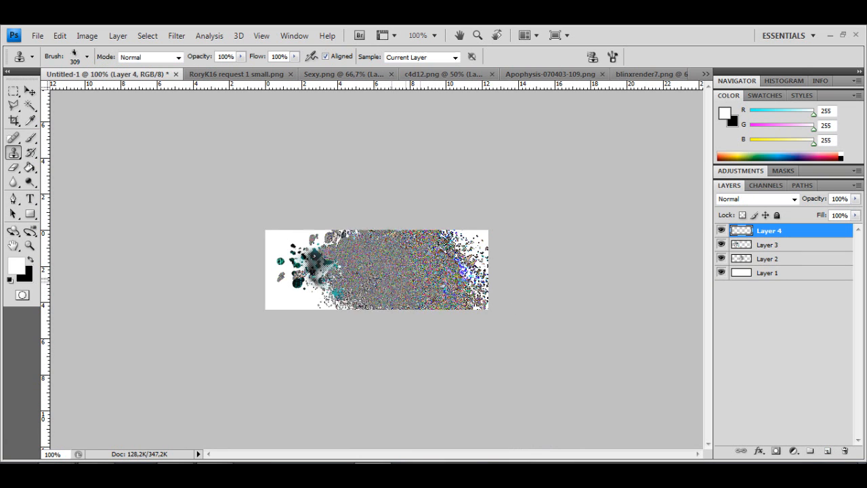
pyautogui.click(373, 270)
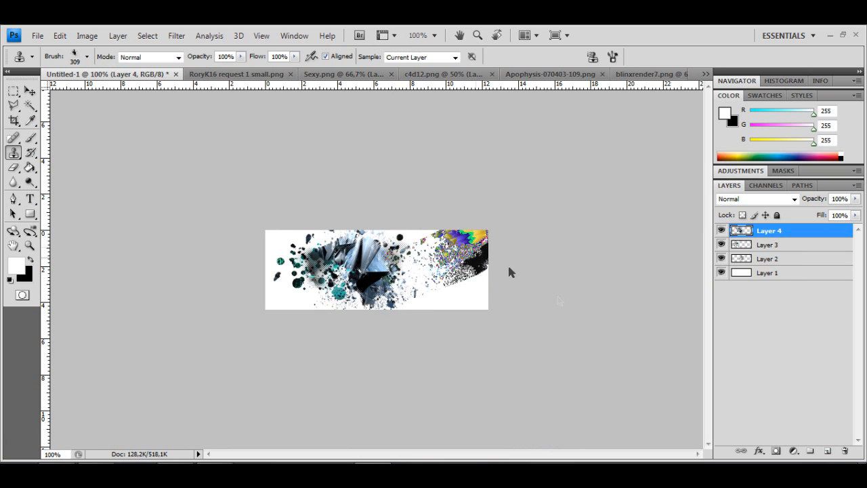
# - Copy the RoryK16 character render into the banner, scale it to 25.7% and place it over the splatters
pyautogui.click(30, 93)
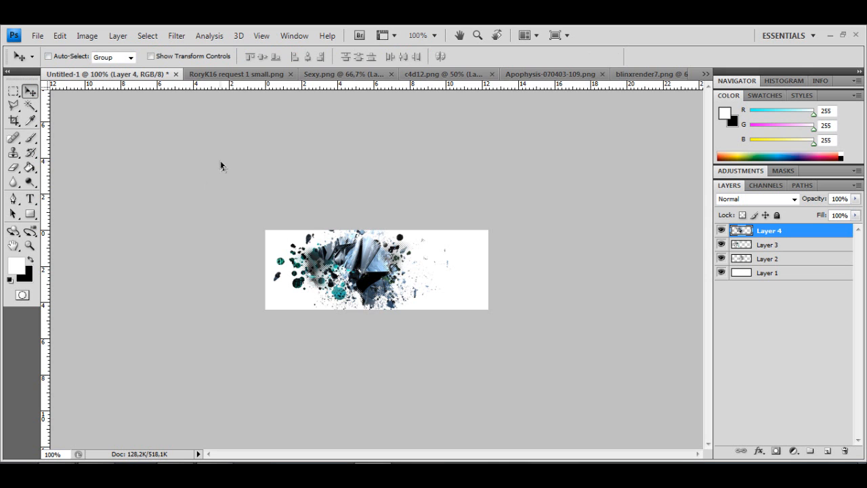
pyautogui.click(247, 77)
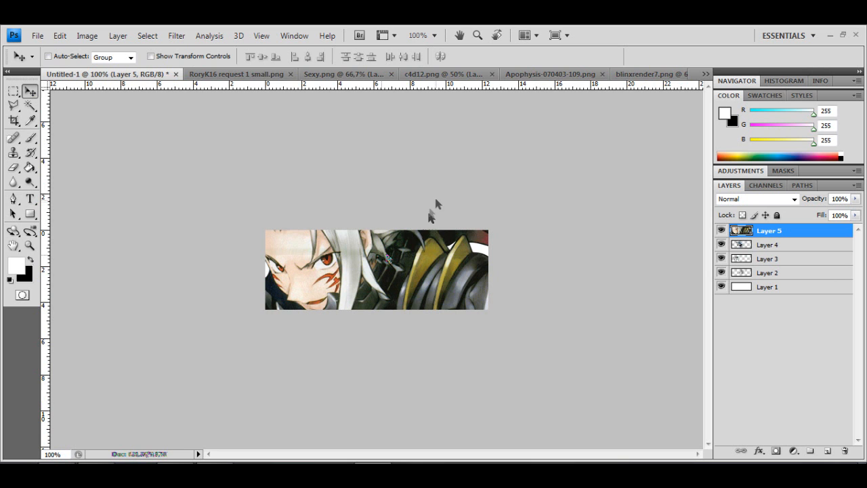
pyautogui.hotkey('ctrl', 't')
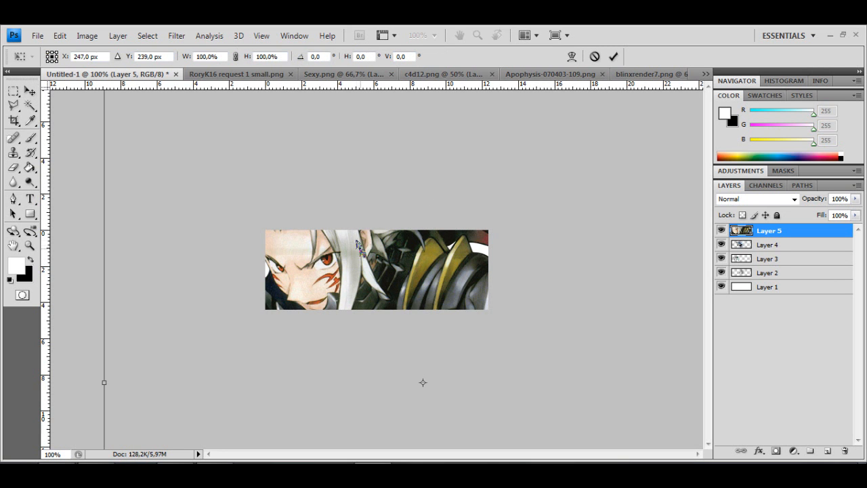
pyautogui.moveTo(418, 339); pyautogui.dragTo(425, 374)
pyautogui.moveTo(195, 205); pyautogui.dragTo(237, 192)
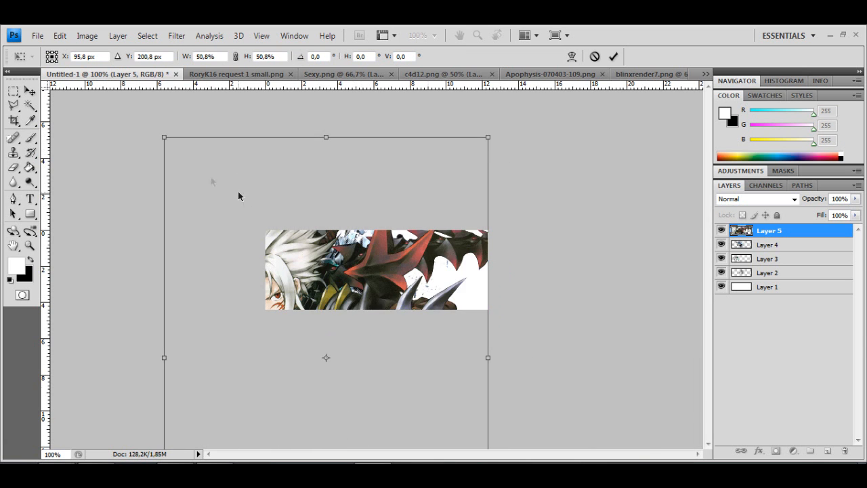
pyautogui.moveTo(164, 139); pyautogui.dragTo(307, 211)
pyautogui.moveTo(373, 288); pyautogui.dragTo(367, 266)
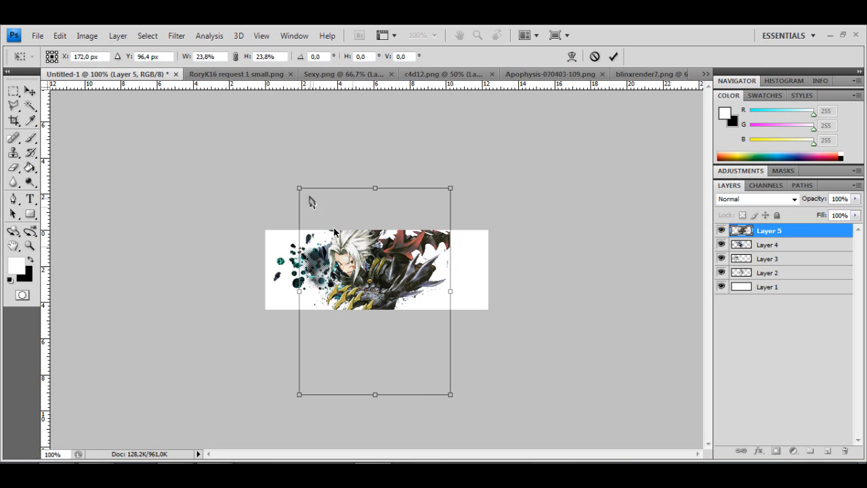
pyautogui.moveTo(302, 190)
pyautogui.mouseDown()
pyautogui.moveTo(281, 174)
pyautogui.moveTo(288, 181)
pyautogui.mouseUp()
pyautogui.moveTo(409, 302); pyautogui.dragTo(419, 304)
pyautogui.click(12, 213)
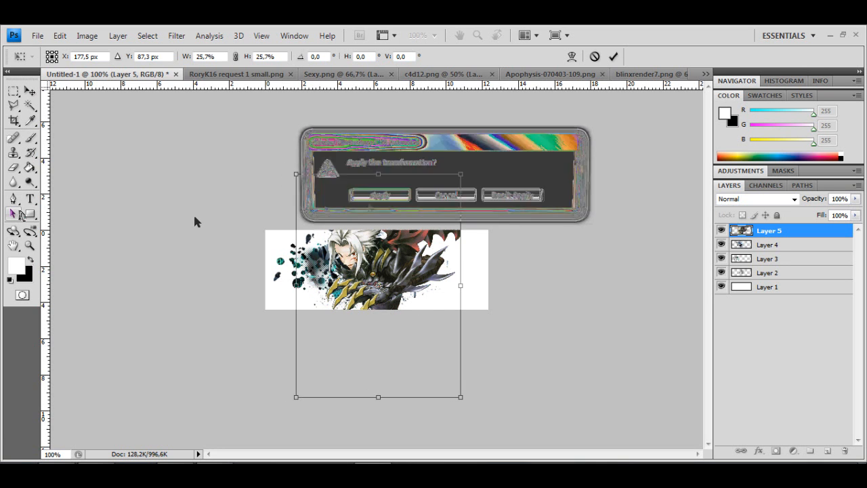
pyautogui.click(399, 196)
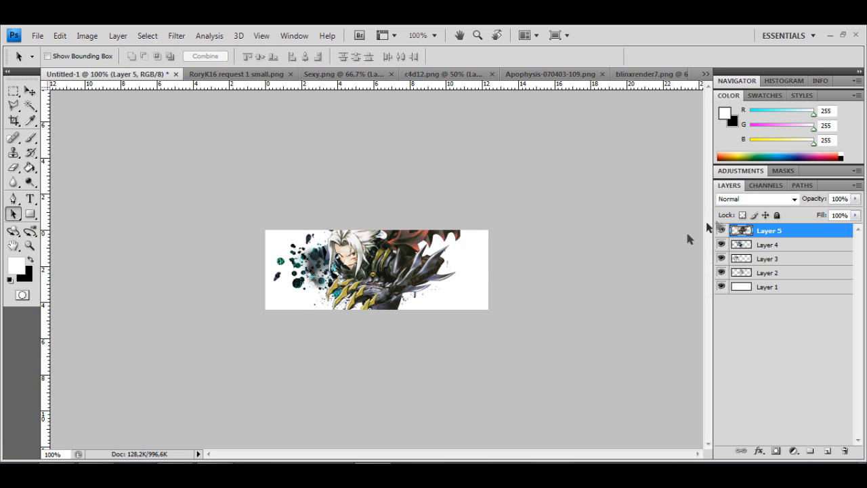
# - Hide the character layer and move the blue shard splatter on Layer 4 slightly up and to the right
pyautogui.click(722, 230)
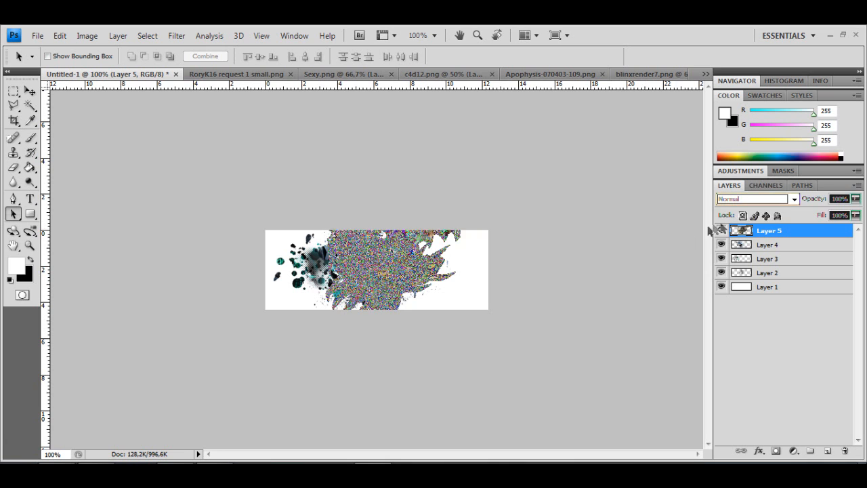
pyautogui.click(30, 90)
pyautogui.click(757, 245)
pyautogui.moveTo(364, 262); pyautogui.dragTo(407, 291)
# - Shift the teal and dark splatters on Layers 3 and 2 down and right, and stack them above Layer 4
pyautogui.click(766, 259)
pyautogui.click(739, 272)
pyautogui.moveTo(514, 268); pyautogui.dragTo(466, 290)
pyautogui.moveTo(772, 272); pyautogui.dragTo(758, 249)
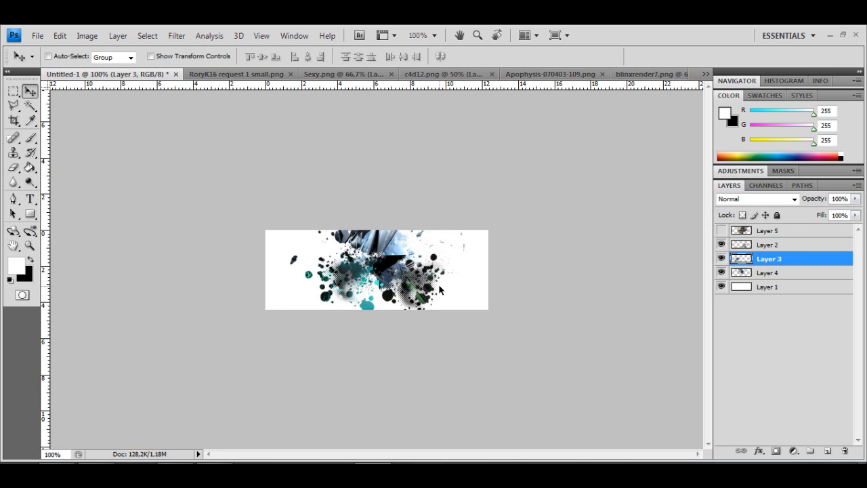
# - Move the dark splatter on Layer 2 slightly lower and show the character layer again
pyautogui.click(779, 241)
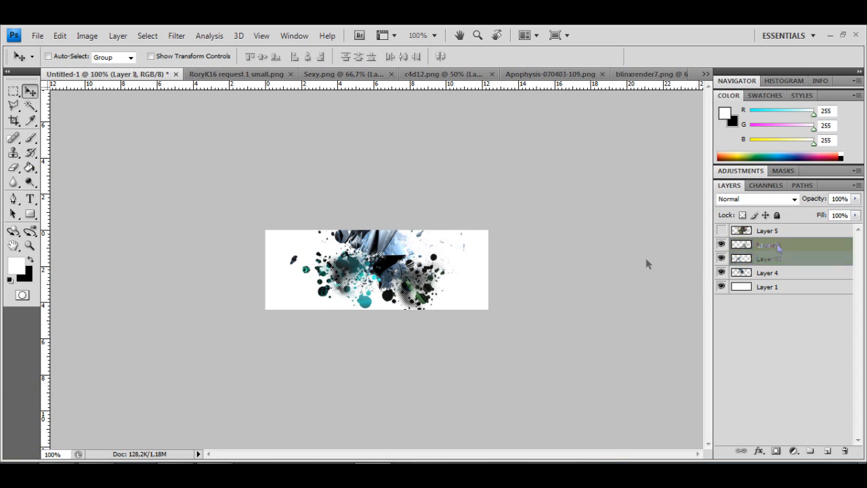
pyautogui.moveTo(417, 278); pyautogui.dragTo(417, 289)
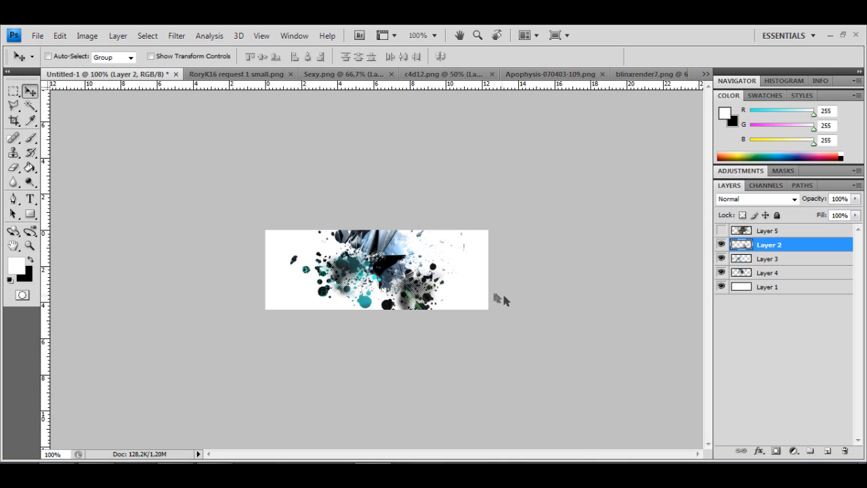
pyautogui.click(721, 231)
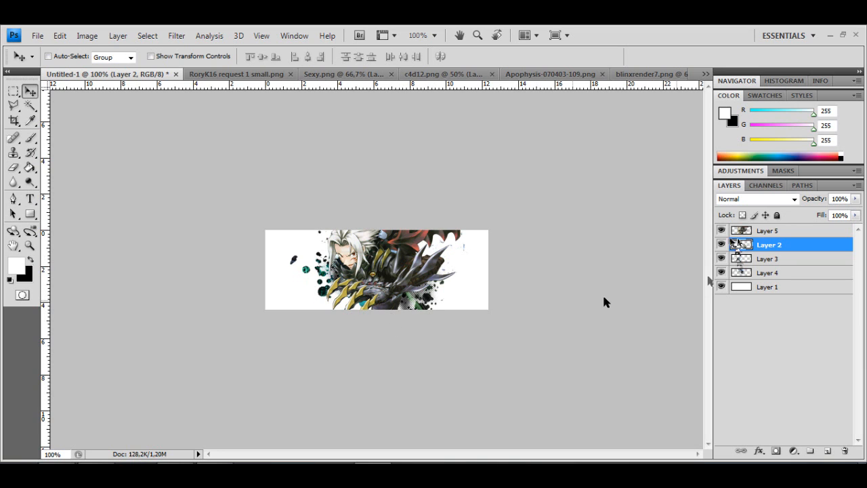
# - Toggle the visibility of Layers 2, 3 and 4 to check what each splatter adds behind the character
pyautogui.click(721, 245)
pyautogui.click(722, 245)
pyautogui.click(723, 259)
pyautogui.click(723, 259)
pyautogui.click(724, 272)
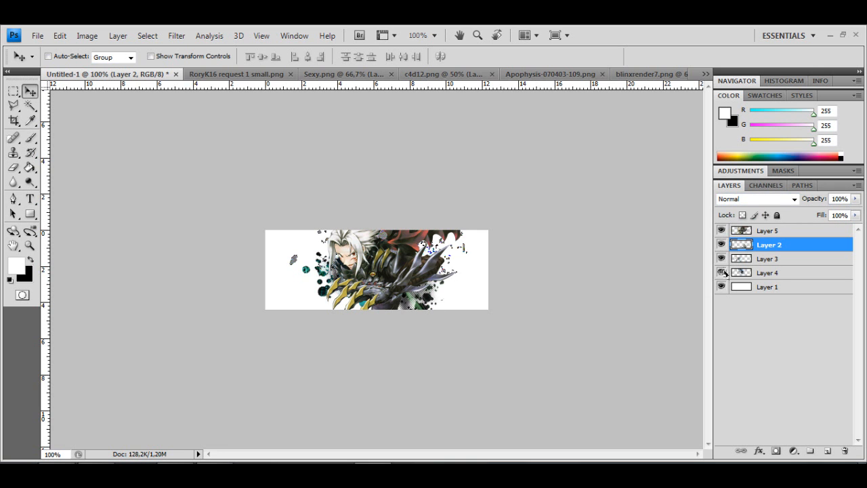
# - Copy the blinxrender7.png render into the banner beneath the character layer, then resize and reposition it with Free Transform
pyautogui.click(645, 73)
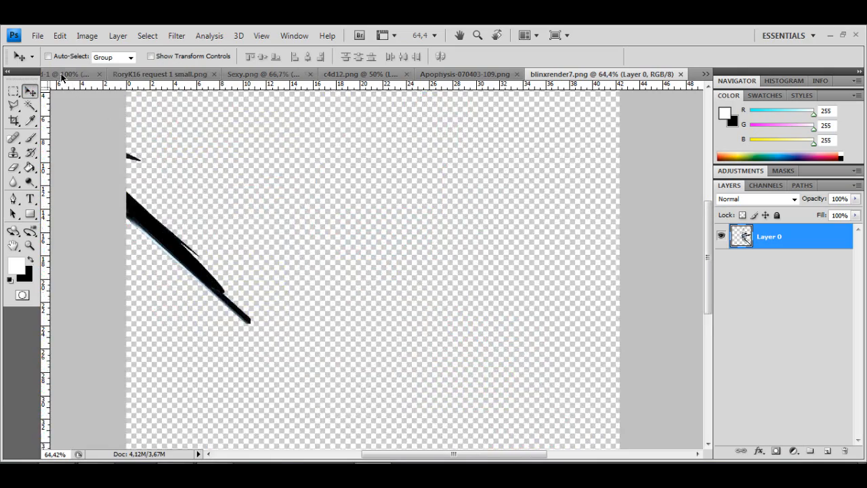
pyautogui.click(61, 74)
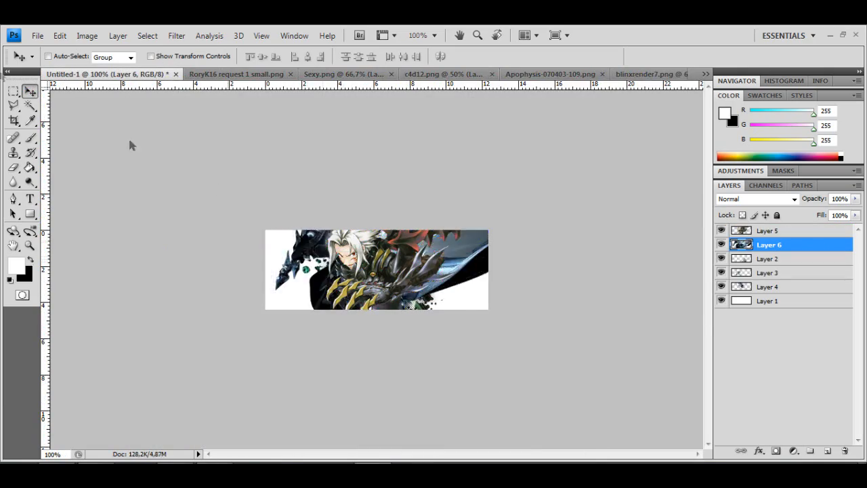
pyautogui.hotkey('ctrl', 't')
pyautogui.moveTo(477, 189); pyautogui.dragTo(447, 297)
pyautogui.moveTo(293, 122); pyautogui.dragTo(326, 295)
pyautogui.moveTo(277, 154); pyautogui.dragTo(354, 111)
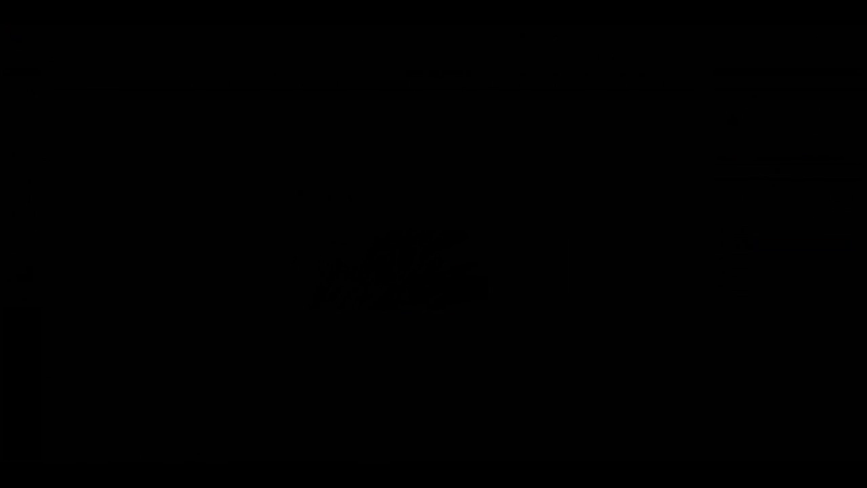